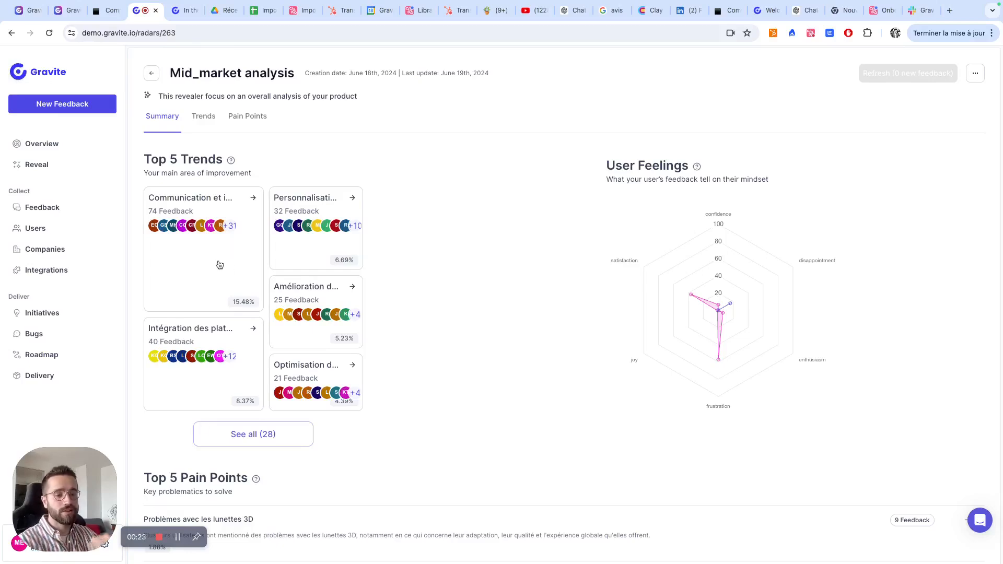
- Open the "Communication et interaction client" trend and examine its "Besoin de fonctionnalités manquantes" pain point
click(219, 265)
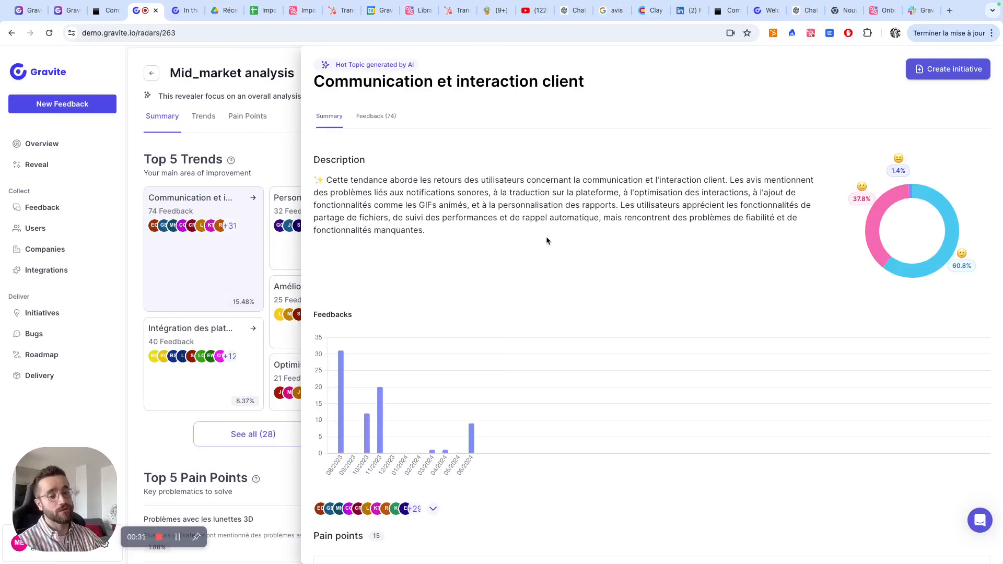
scroll(543, 256, down, 5)
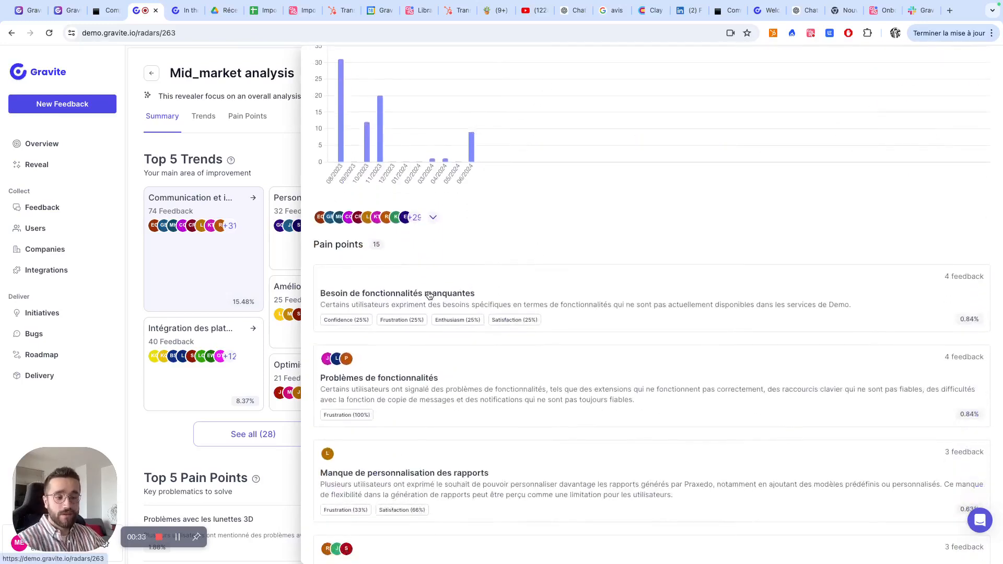
click(427, 293)
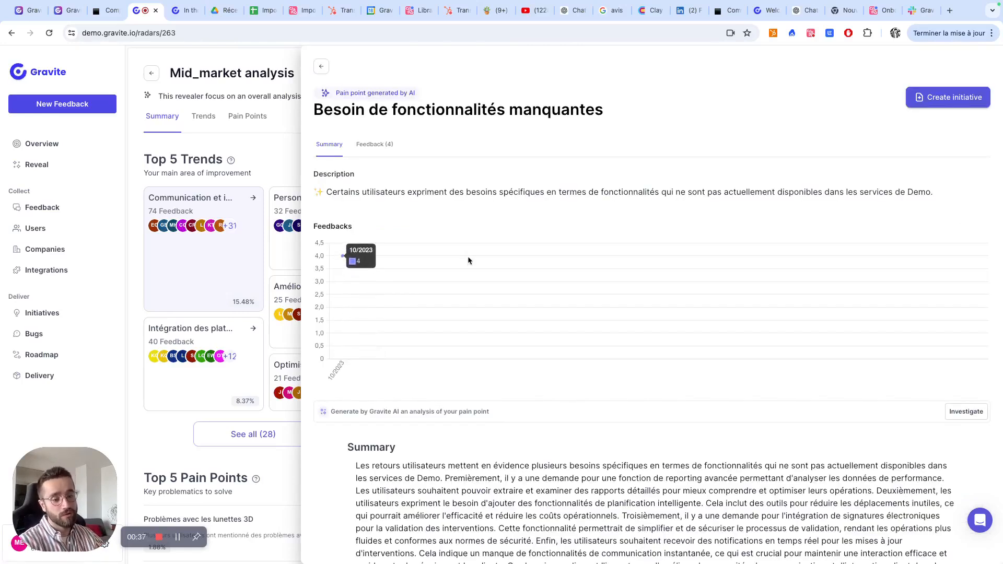
click(177, 539)
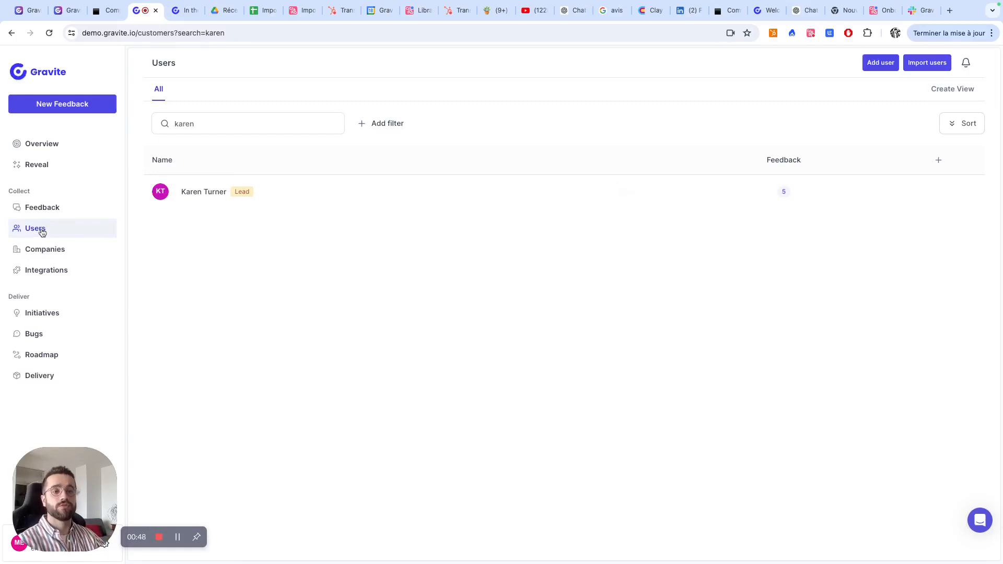
- Open the listed user's profile, show all its attributes, and view the types available for a new segment
click(217, 202)
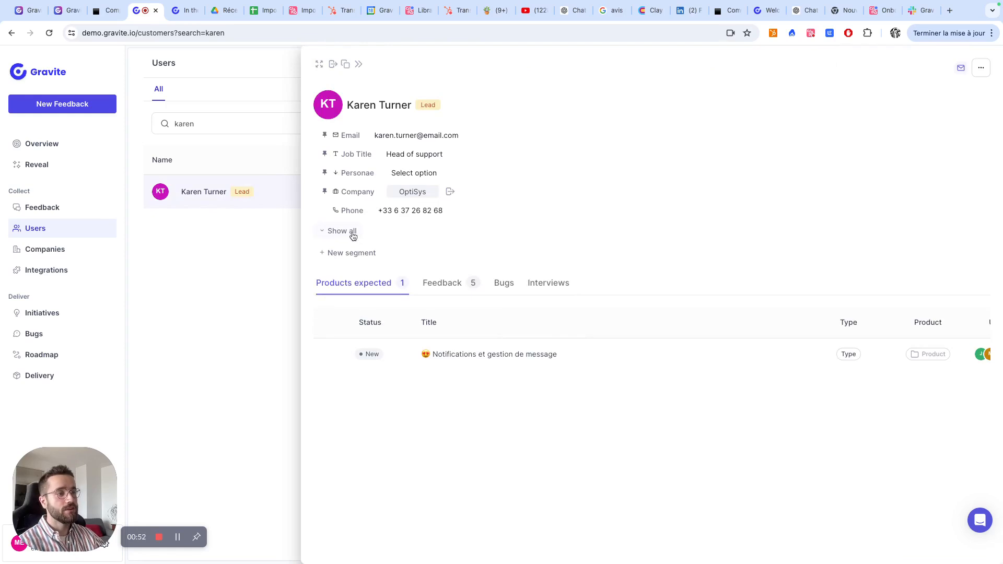
click(354, 236)
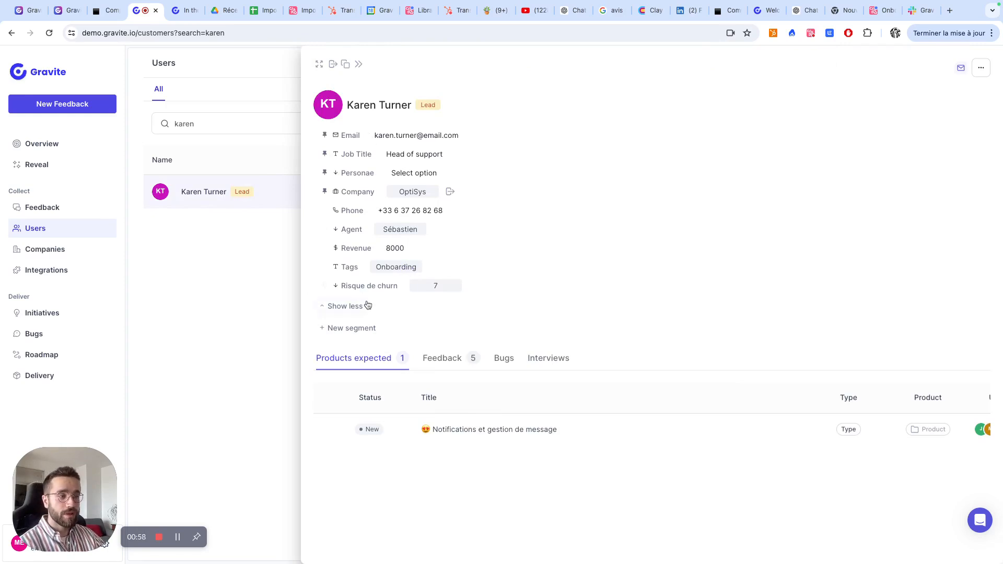
click(348, 330)
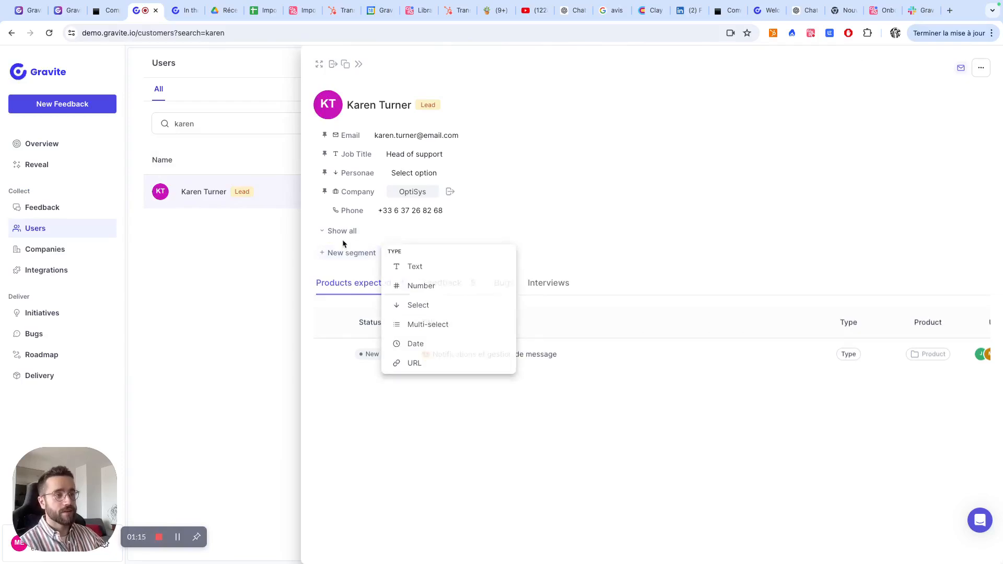
- Expand all attributes of the user's profile, check the Personae field, and close the profile
click(342, 235)
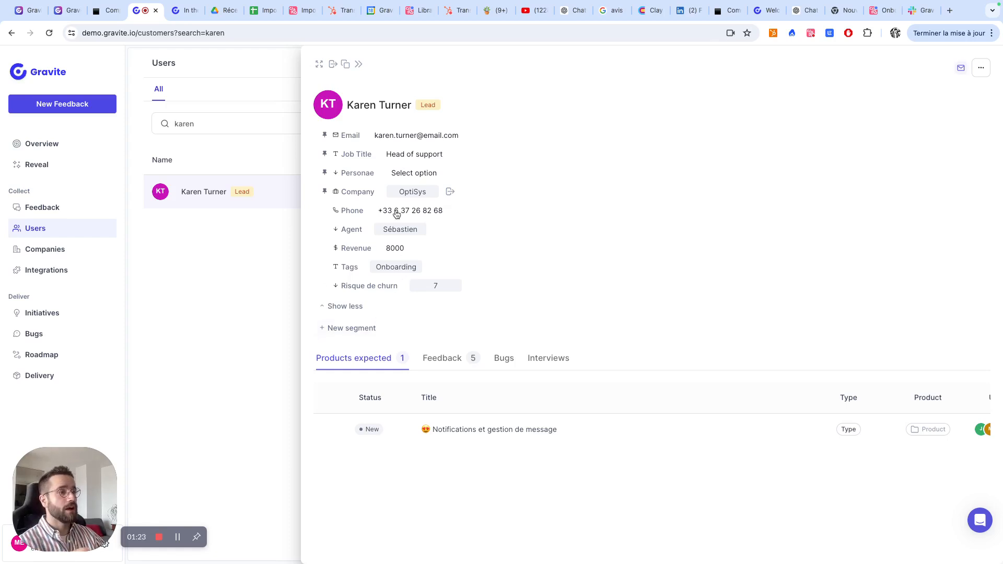
click(403, 175)
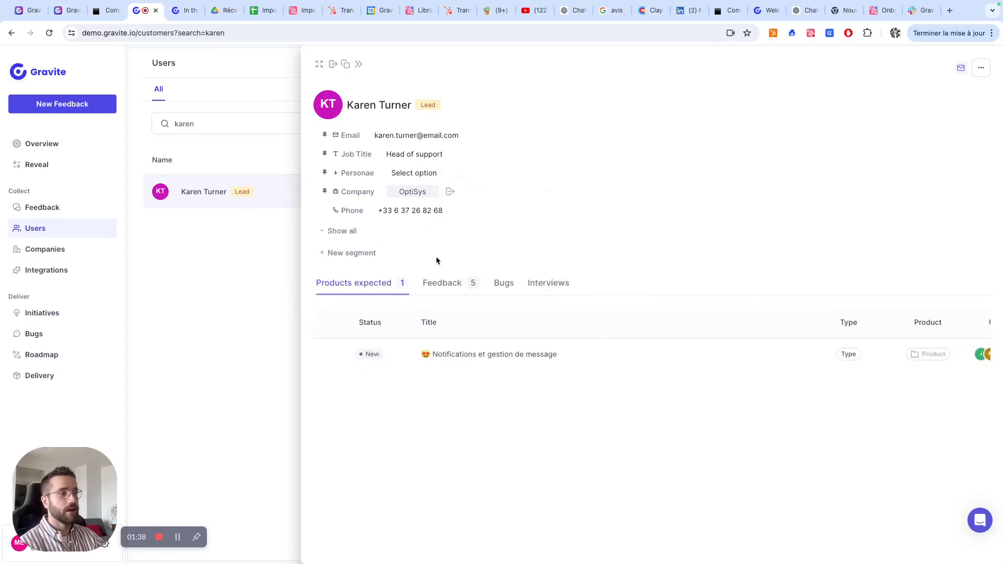
click(345, 231)
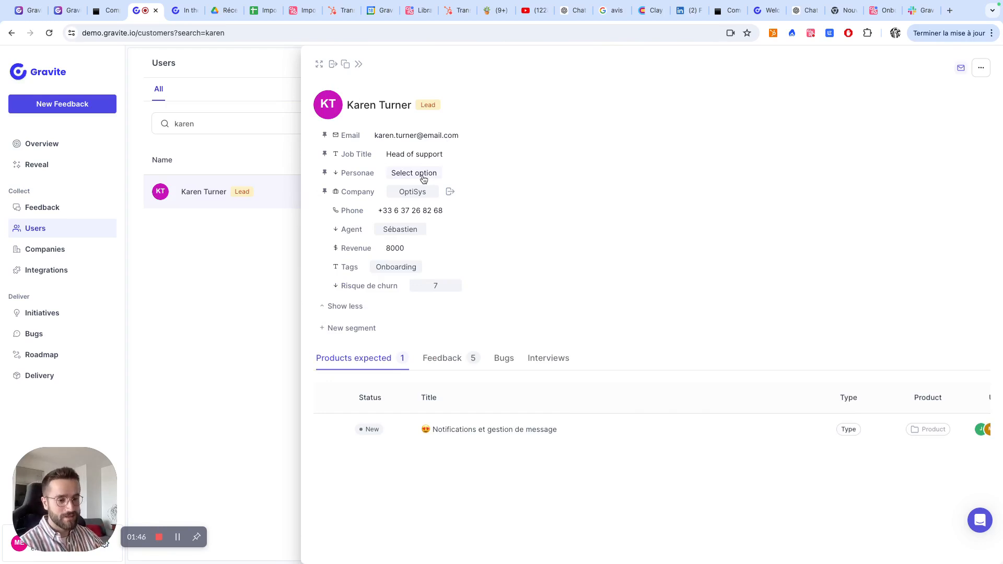
click(188, 293)
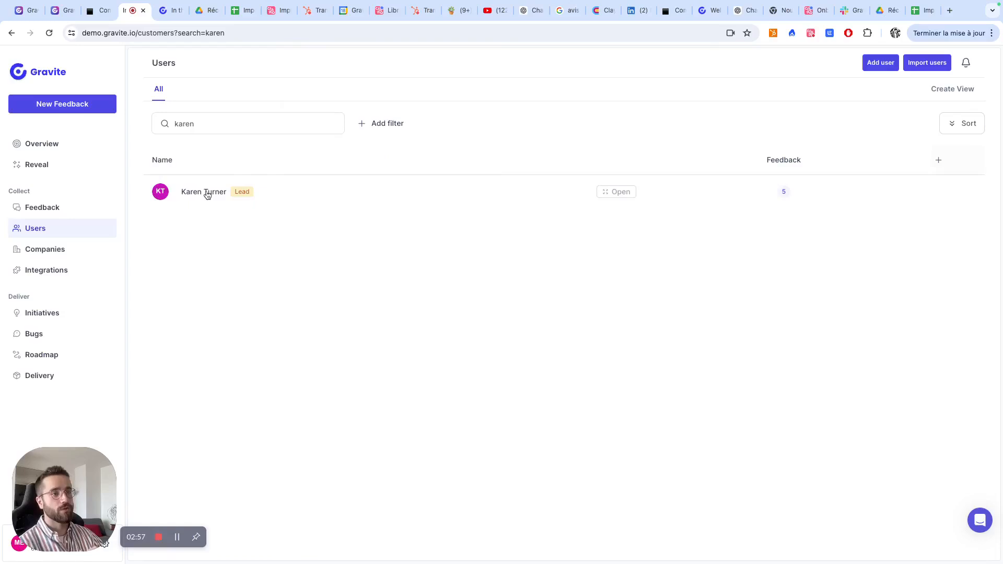
- View the Personae options in the user's profile, and examine the Persona column of the Import client spreadsheet in Google Sheets
click(207, 193)
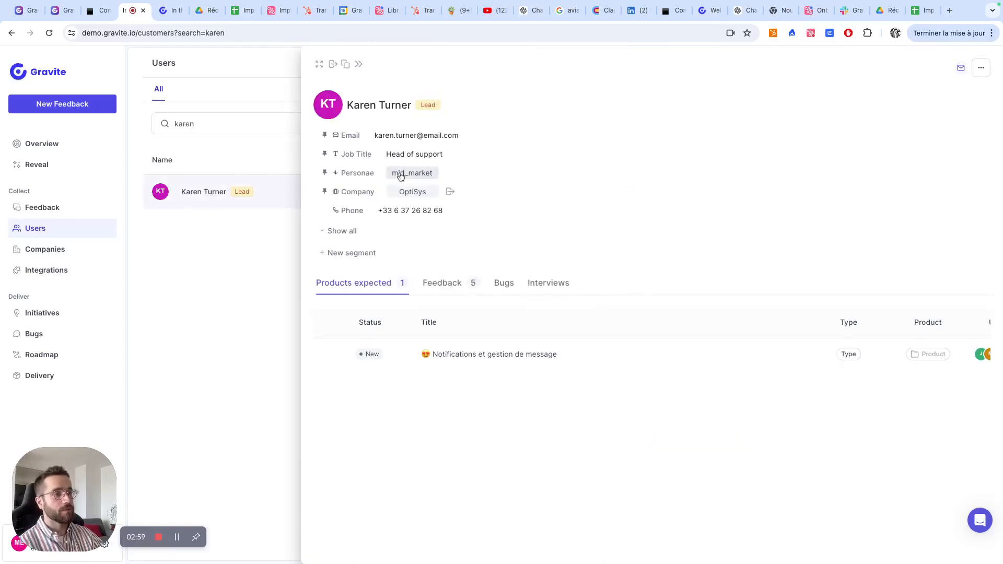
click(401, 175)
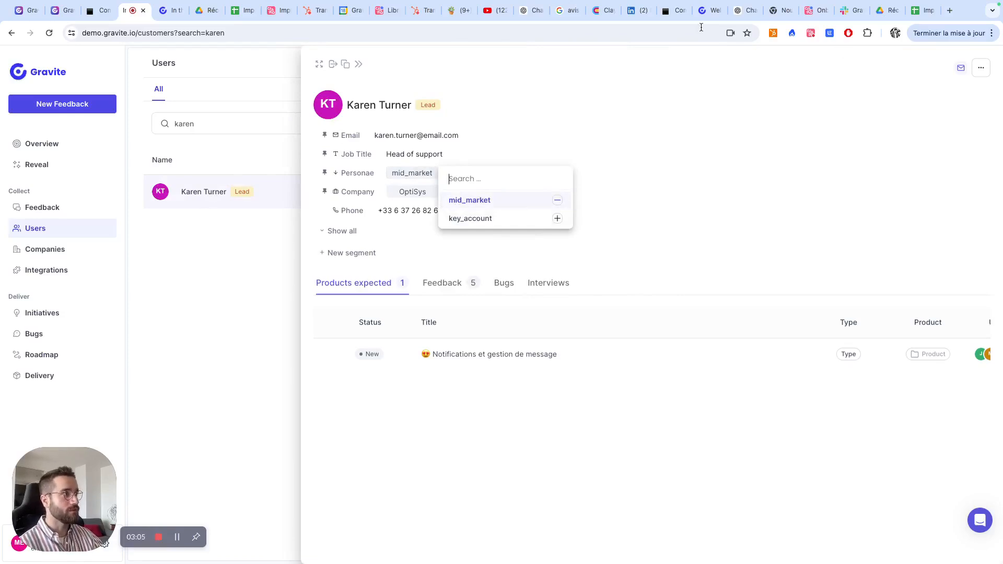
click(915, 16)
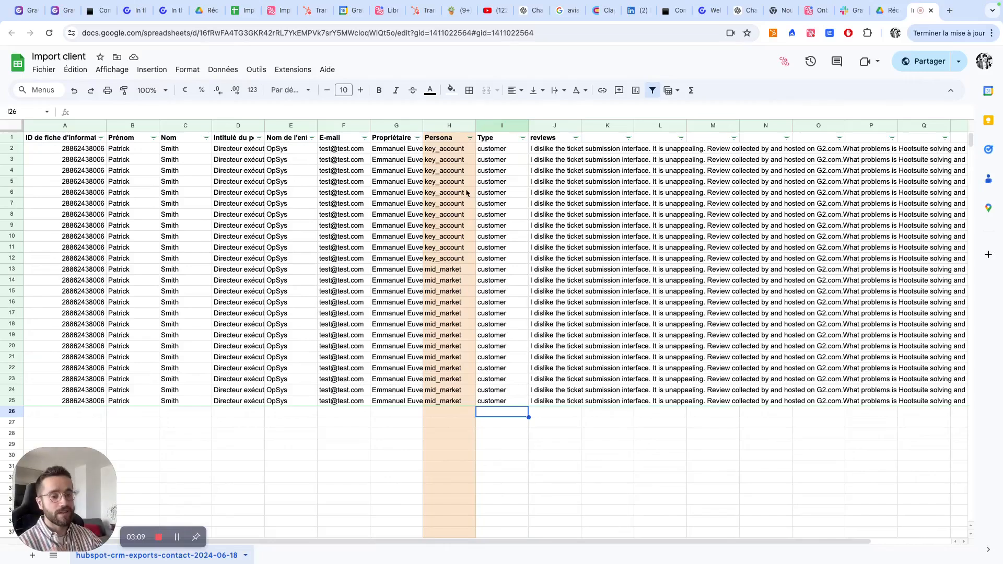
click(433, 155)
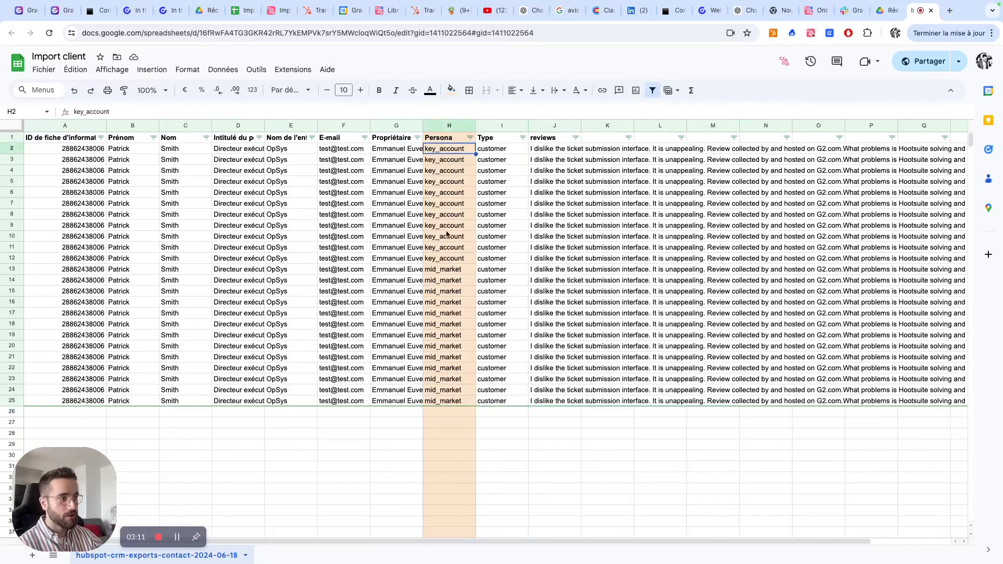
click(449, 271)
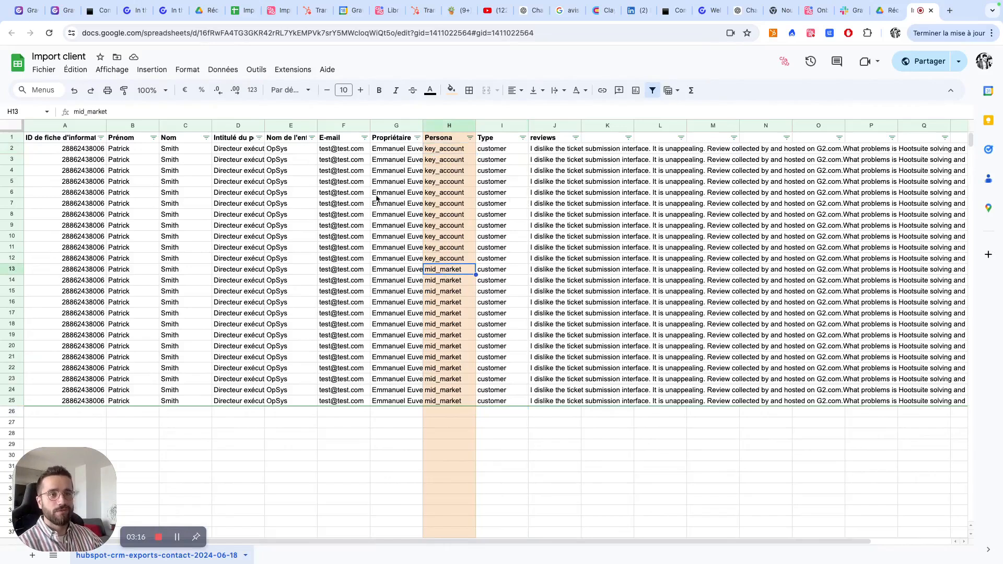
click(13, 139)
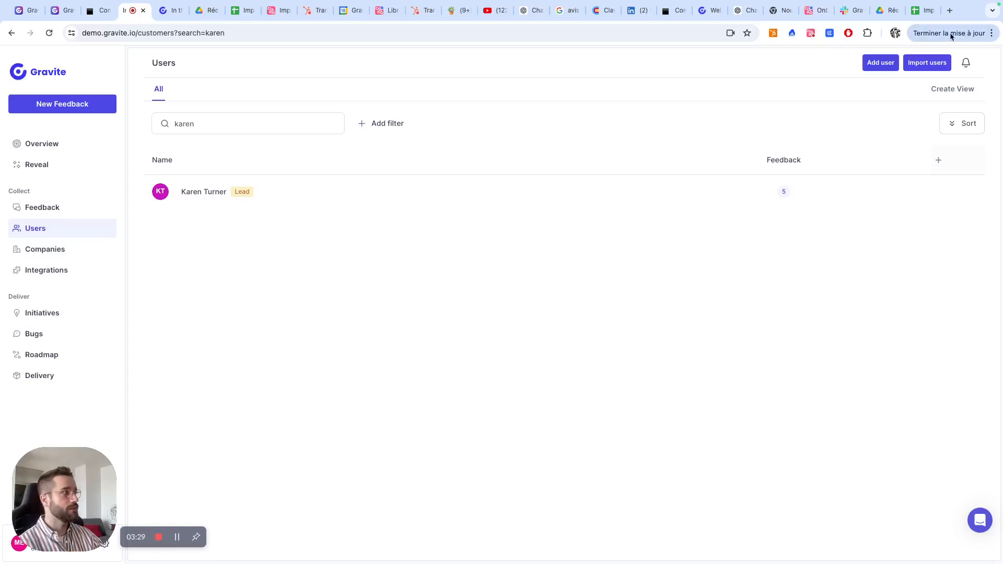
- Start a user import and upload the file "Import client - hubspot-crm-exports-contact-2024-06-18 (3).csv"
click(927, 63)
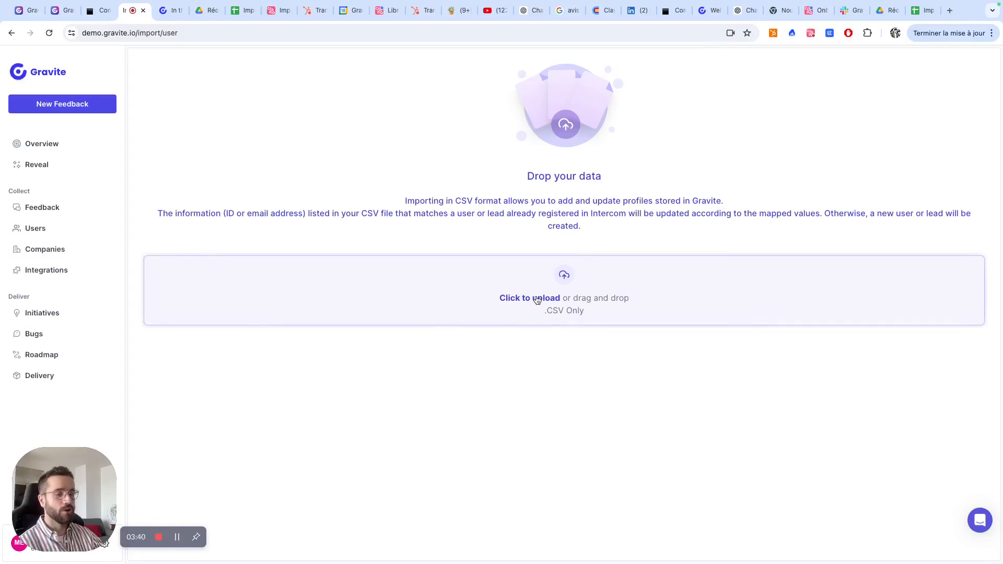
click(538, 300)
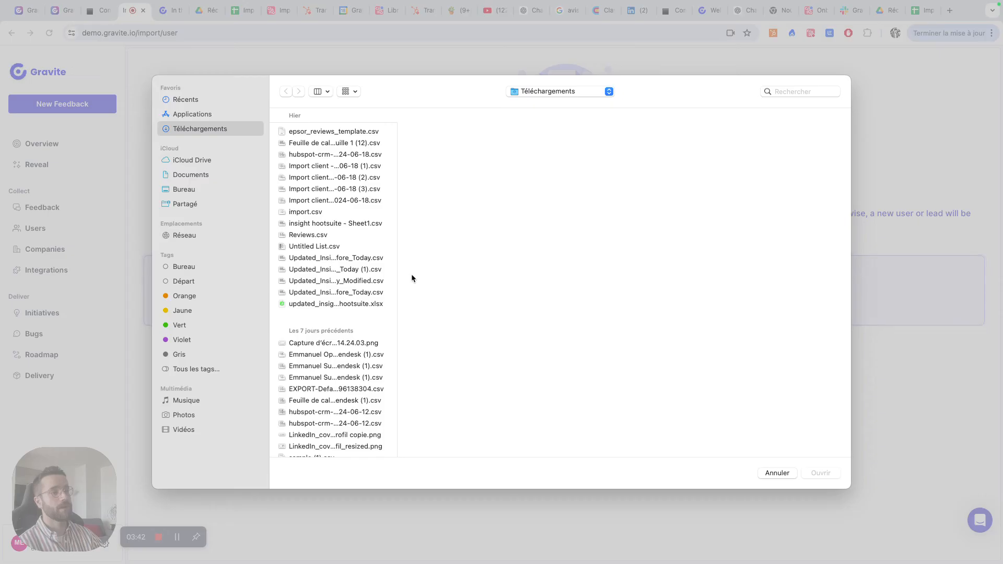
click(318, 166)
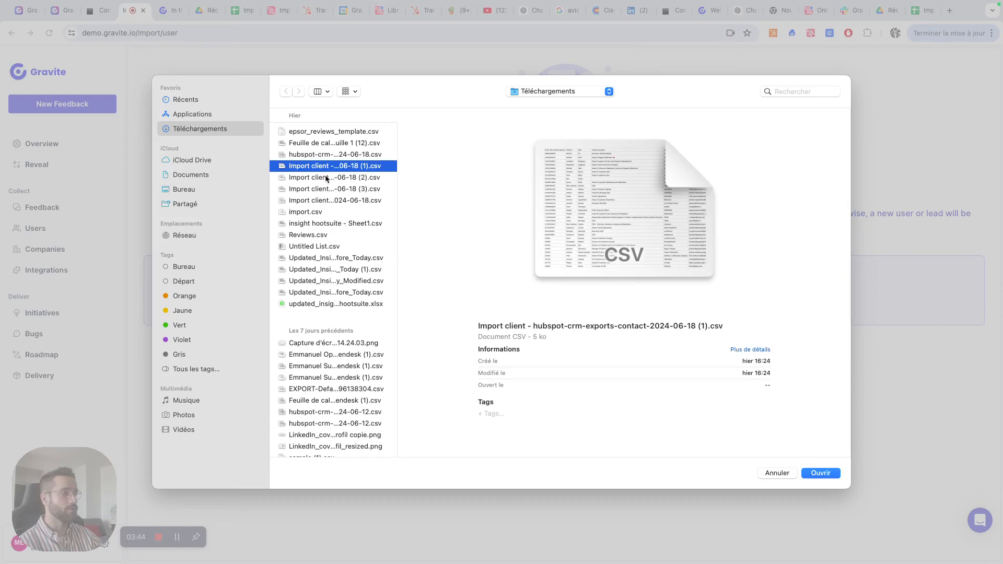
click(327, 180)
click(331, 189)
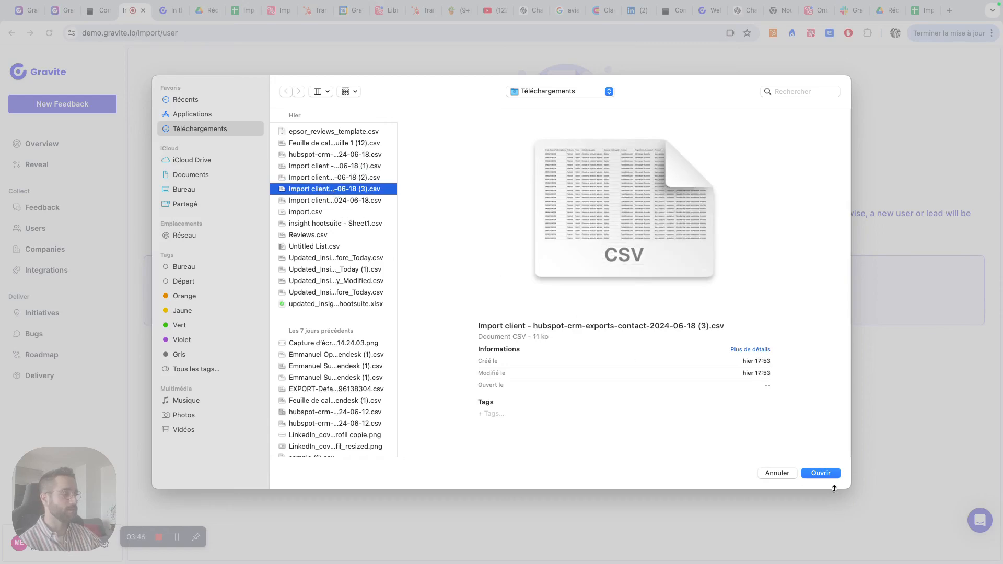
click(820, 472)
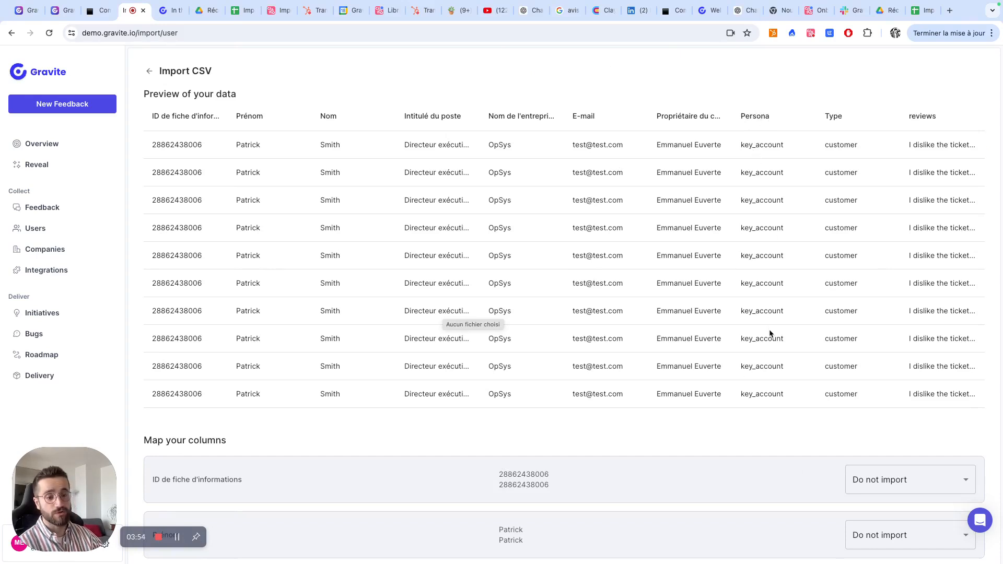
- Map the CSV's Persona column to the Personae segment
scroll(769, 334, down, 5)
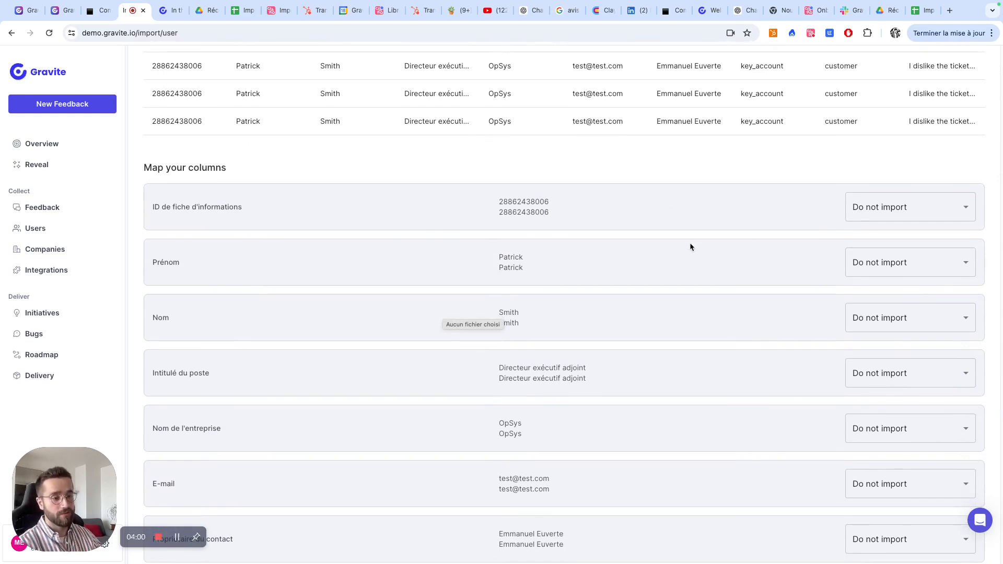
scroll(690, 247, down, 5)
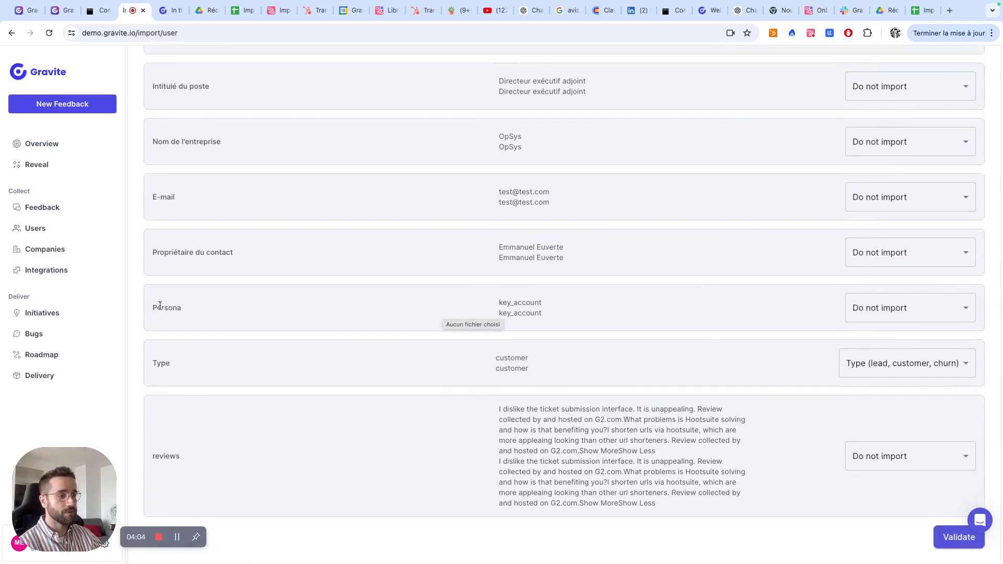
double_click(160, 306)
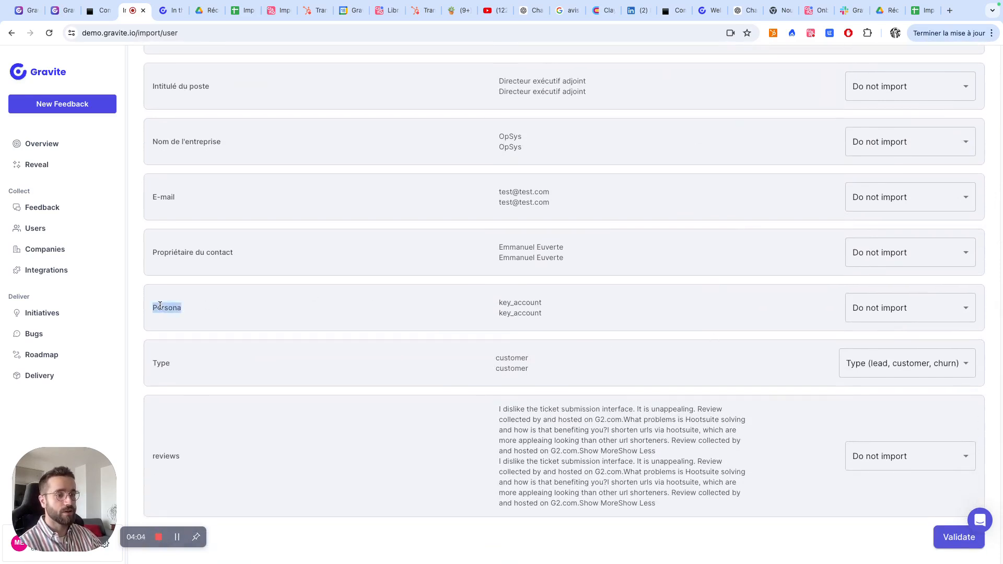
click(913, 312)
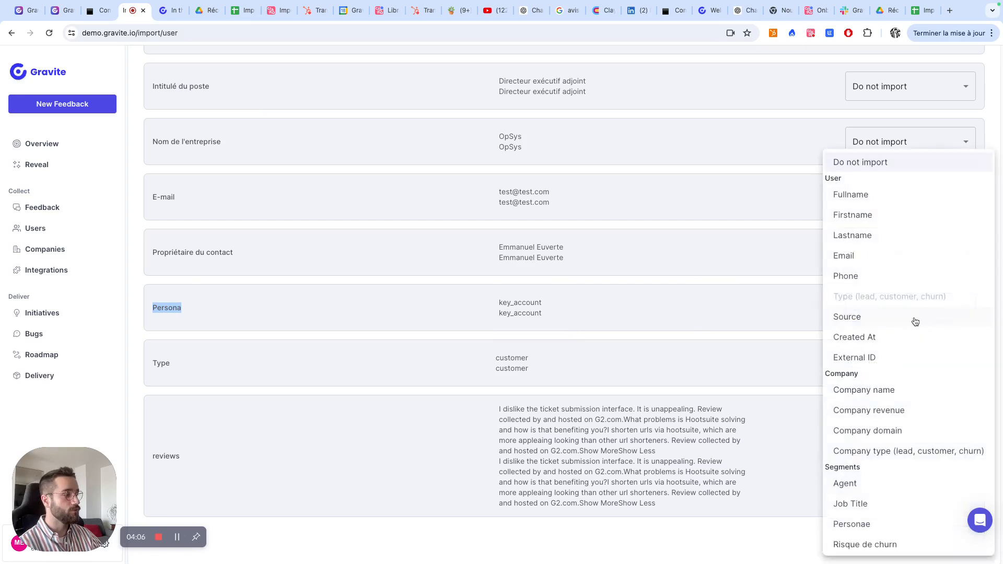
click(872, 523)
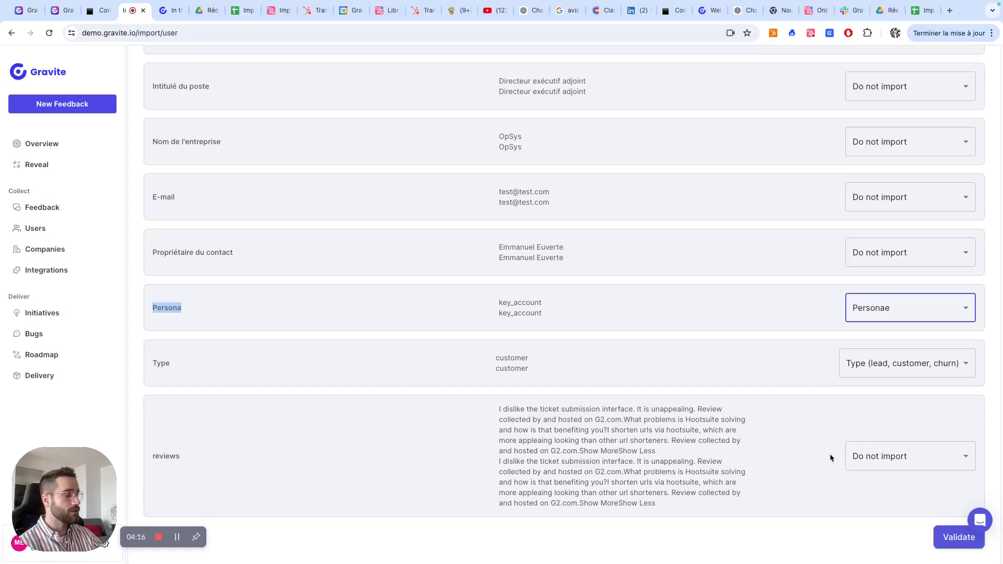
scroll(511, 327, up, 1)
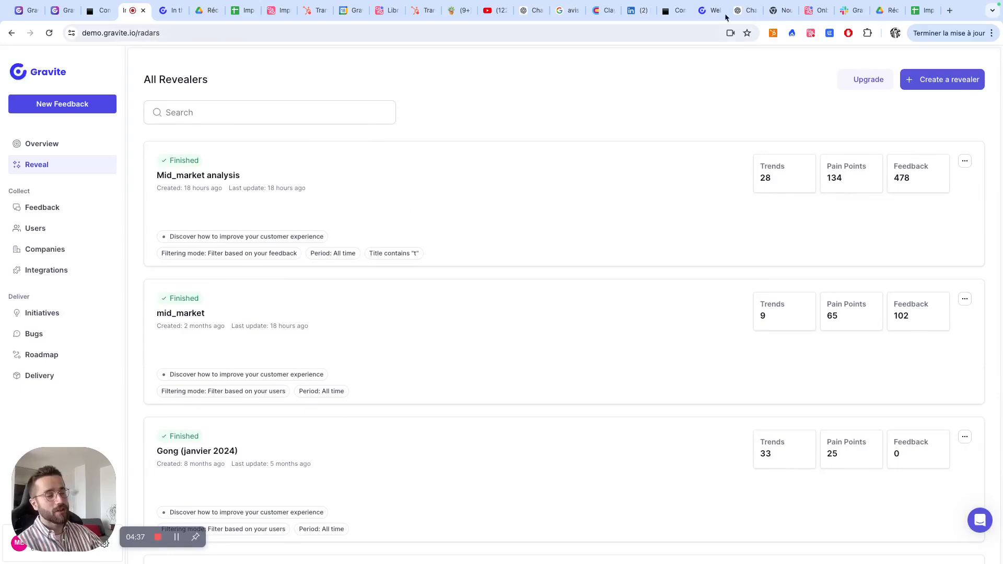
- Create a new revealer from the "Discover how to improve your customer experience" template, with its feedback selected by users
click(943, 80)
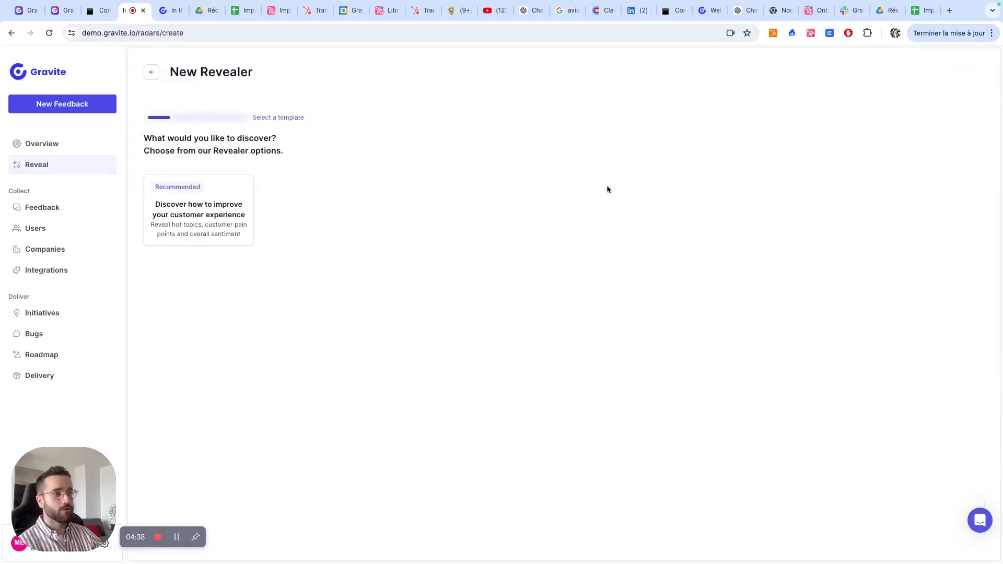
click(240, 212)
click(514, 313)
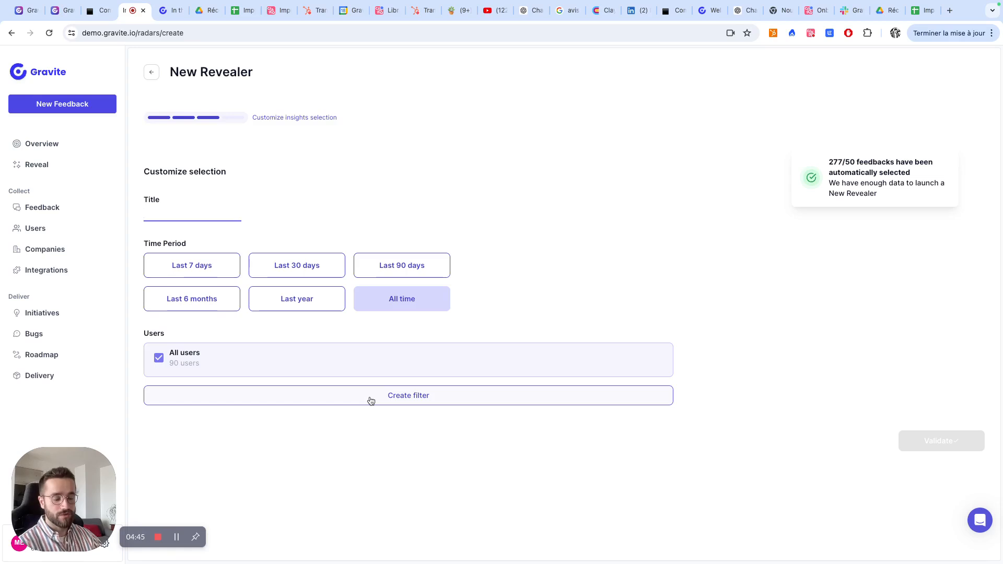
- Add a user filter to the new revealer that restricts Personae to mid_market
click(371, 400)
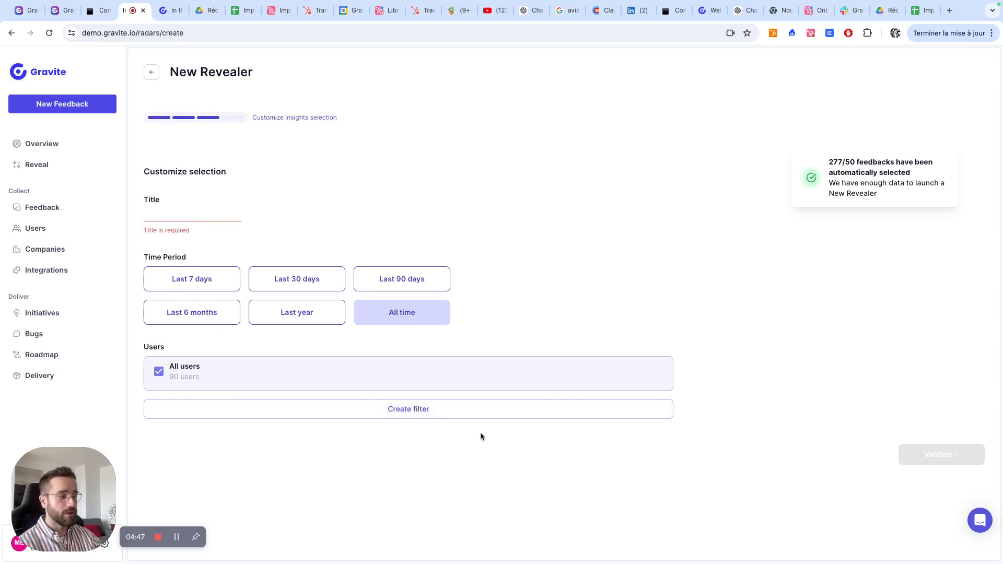
click(456, 409)
click(626, 415)
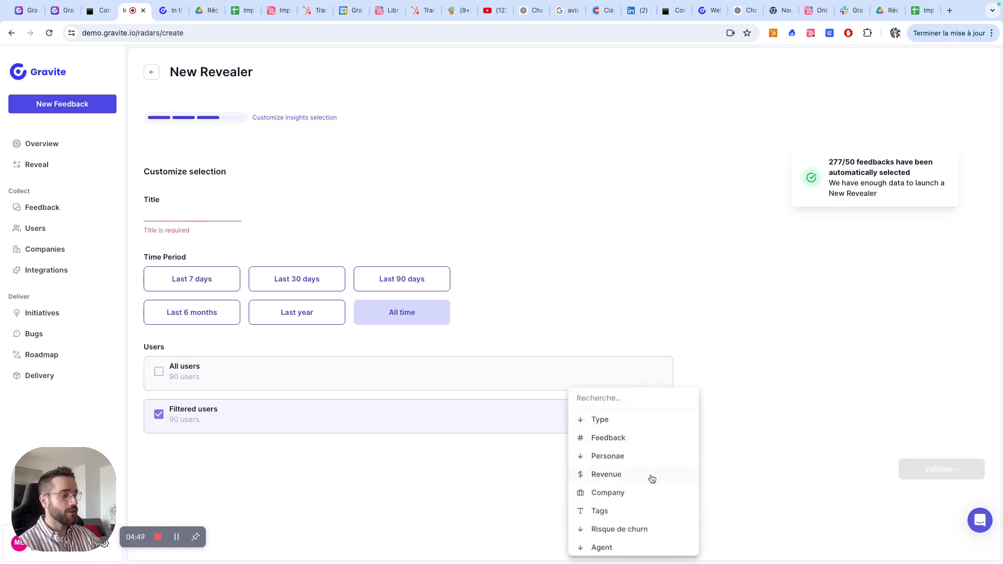
click(630, 460)
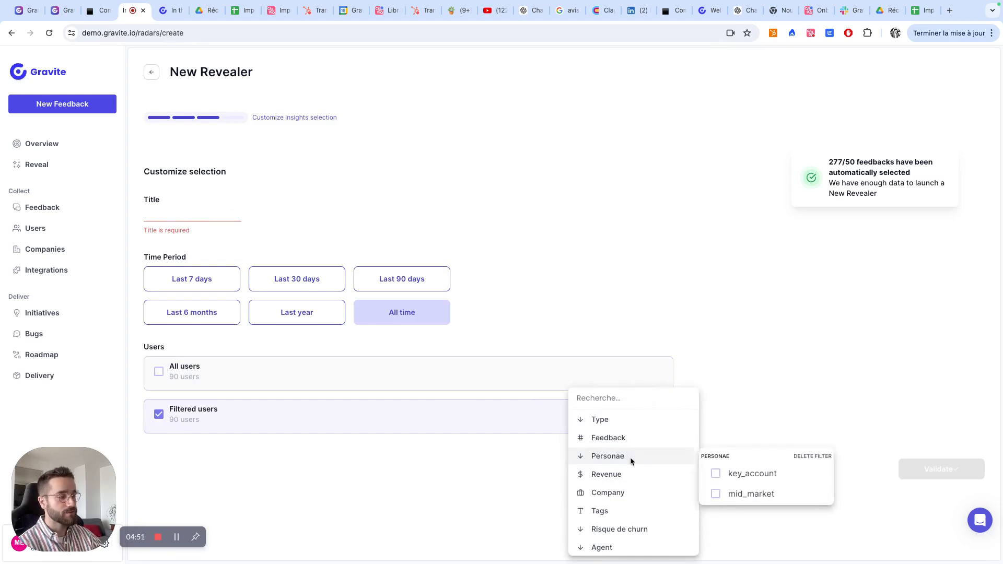
click(731, 492)
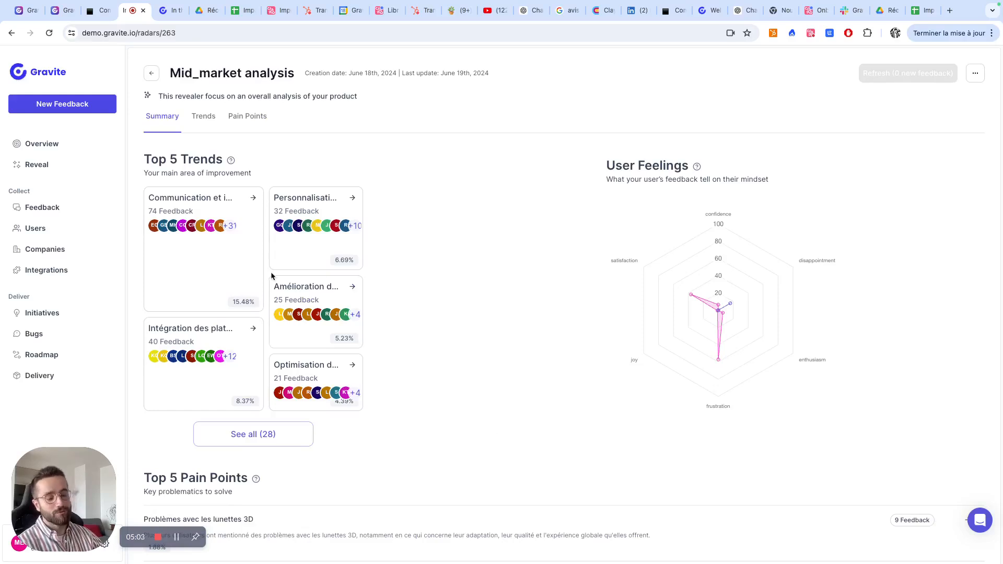
- Review the summary and feedback chart of the "Communication et interaction client" trend in Mid_market analysis, and close it
click(199, 274)
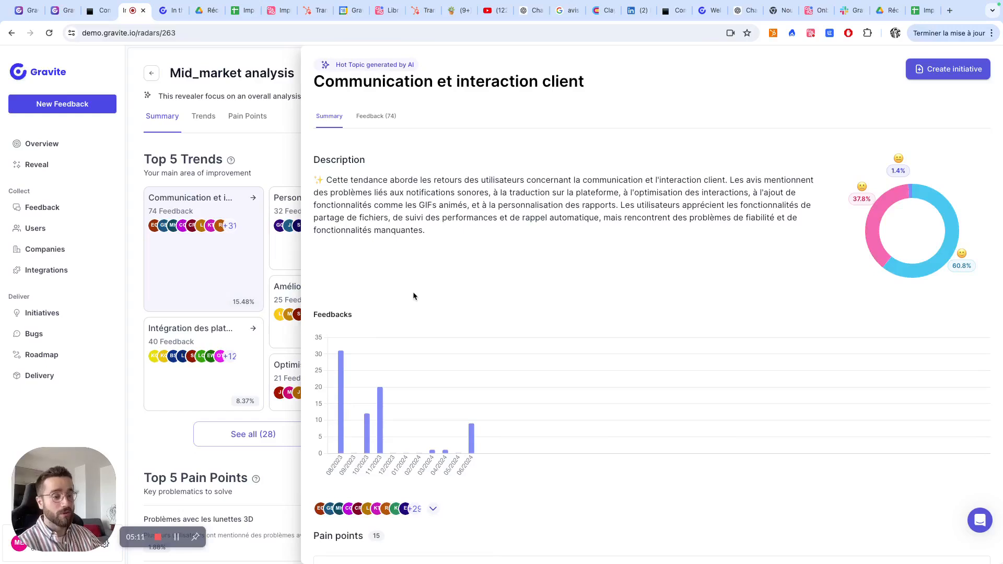
scroll(424, 313, down, 1)
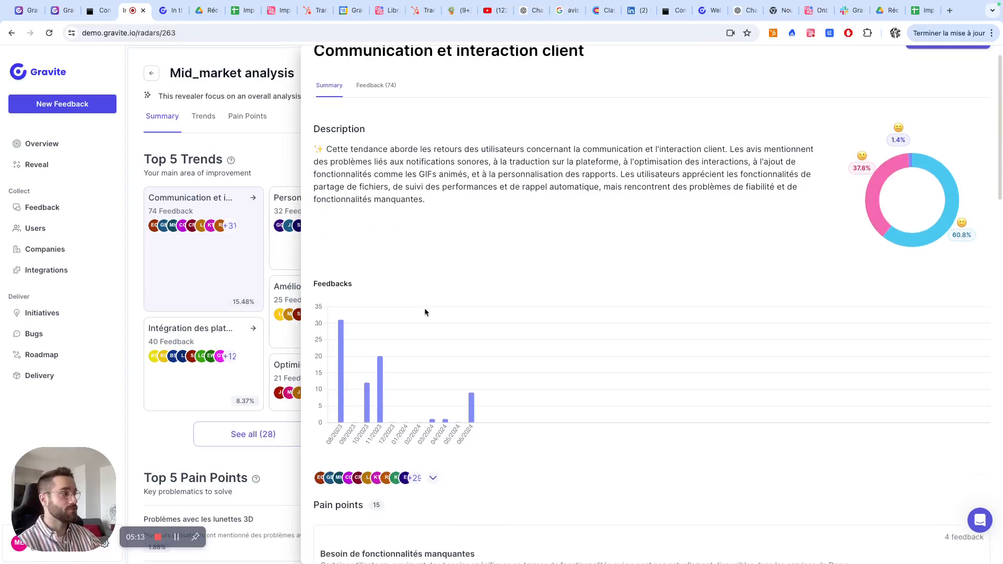
click(204, 557)
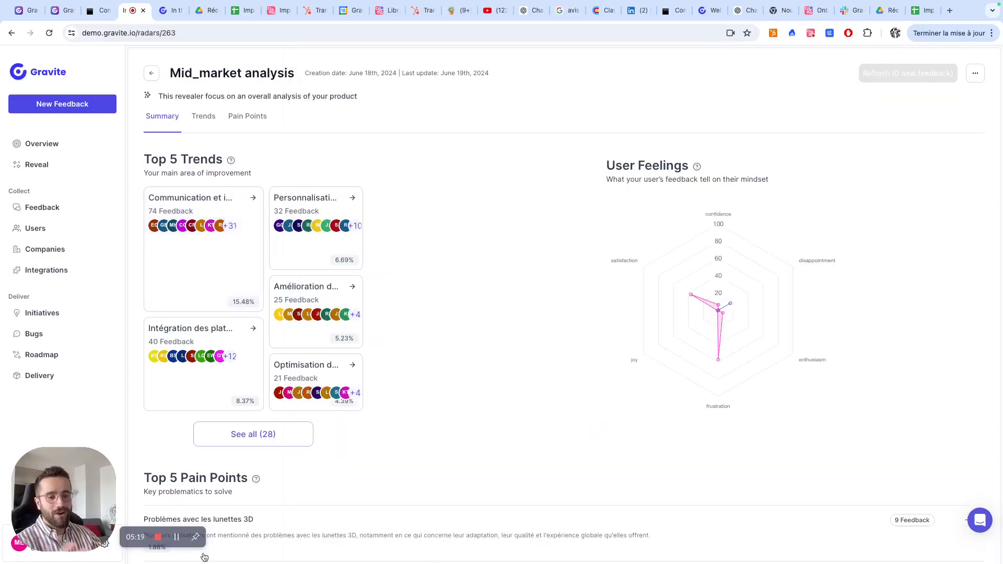